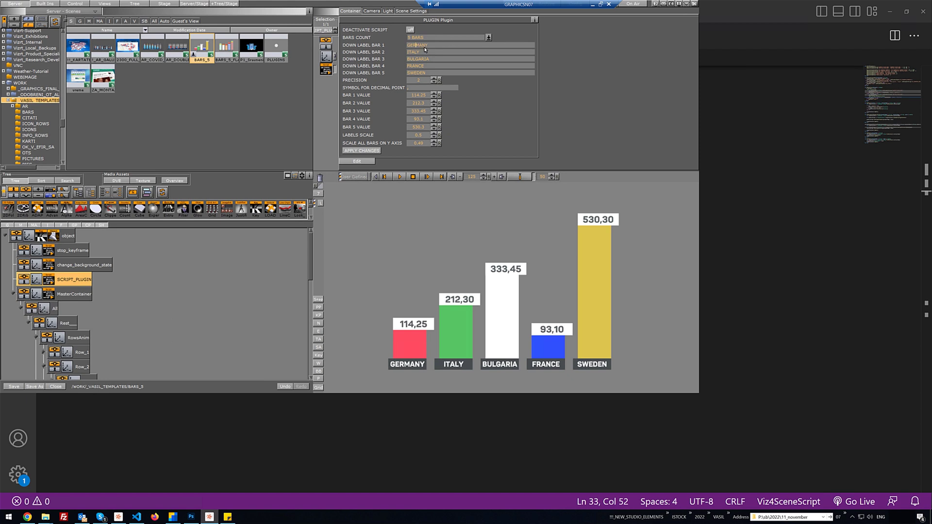
Step: Replace Down Label Bar 1's GERMANY with USA and apply the change
double_click(450, 47)
type("USA")
left_click(378, 150)
Step: Inspect LABEL_1's progress keyframe in the Stage dopesheet, then reselect SCRIPT_PLUGIN
left_click(409, 367)
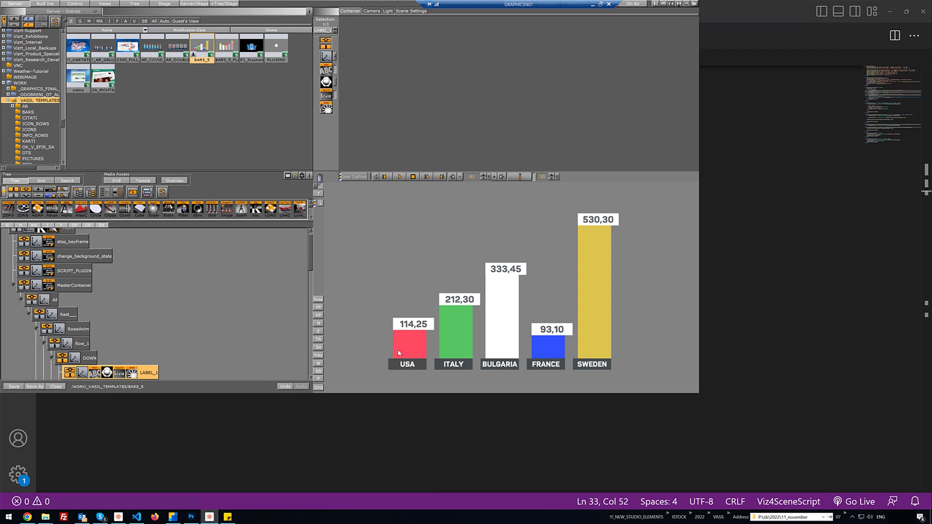
left_click(164, 4)
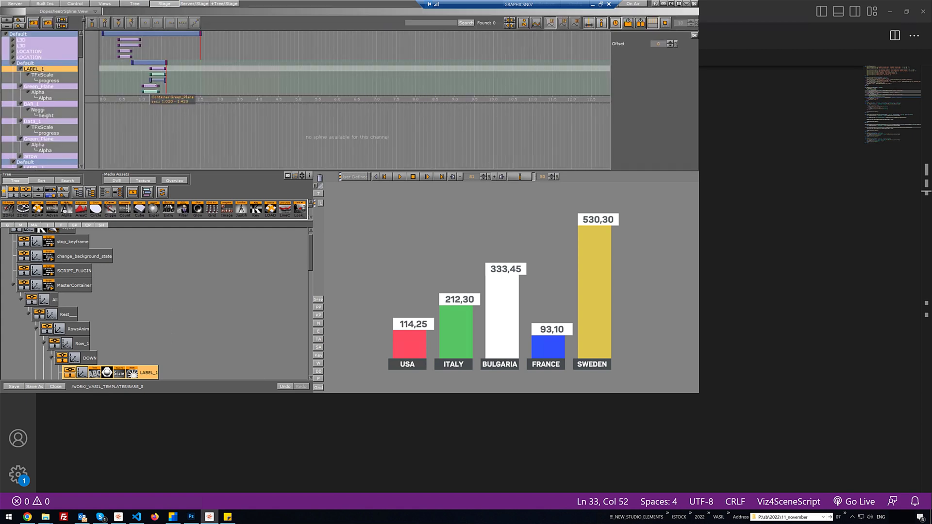
left_click(165, 80)
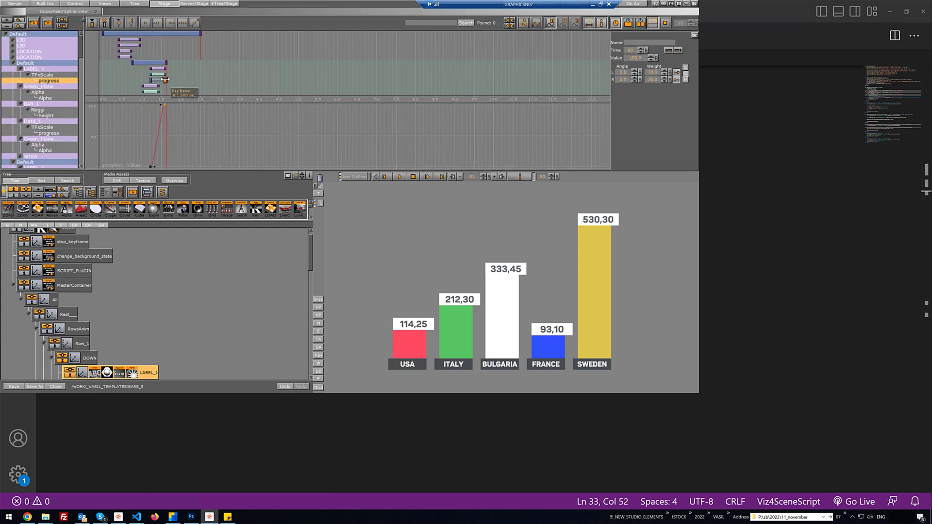
left_click(52, 273)
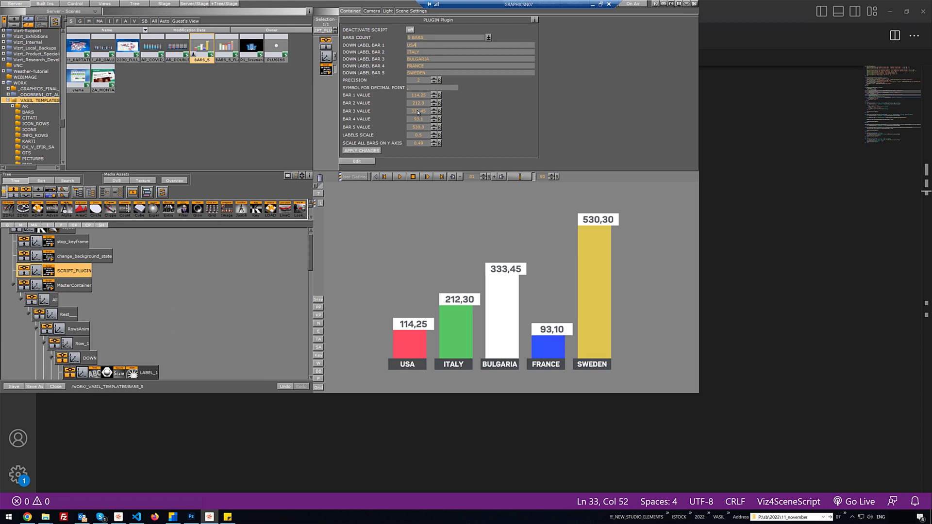
Step: Drag the Bar 1 Value up to 245.15 and raise Precision from 2 to 3
left_click_drag(414, 97, 684, 94)
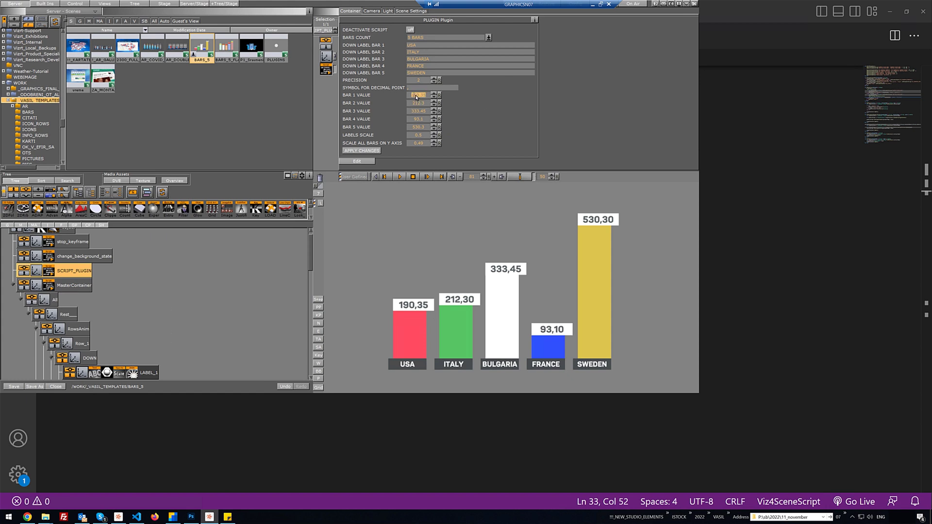
left_click_drag(420, 98, 613, 79)
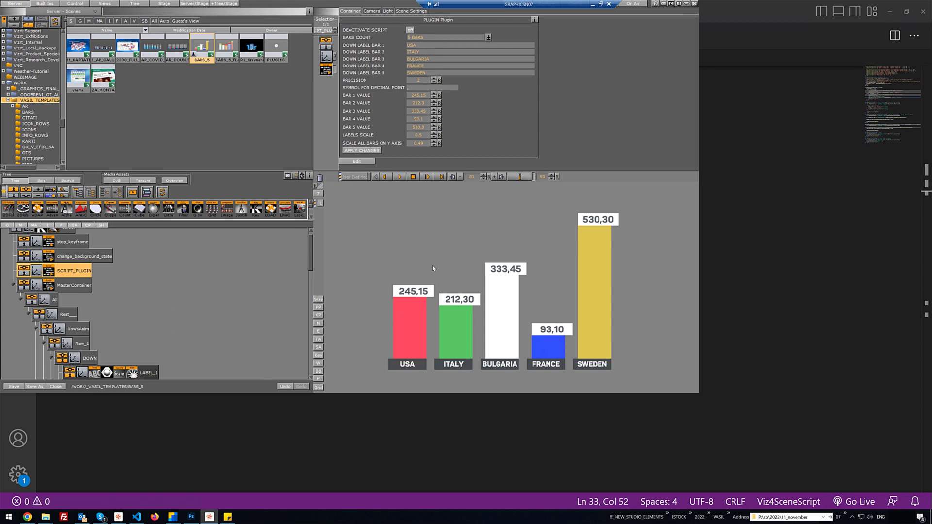
left_click(418, 95)
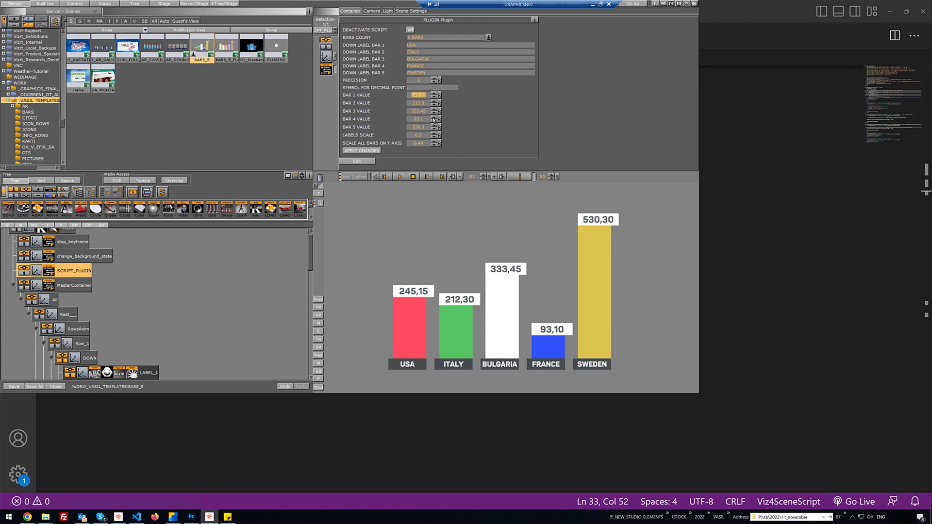
left_click(433, 79)
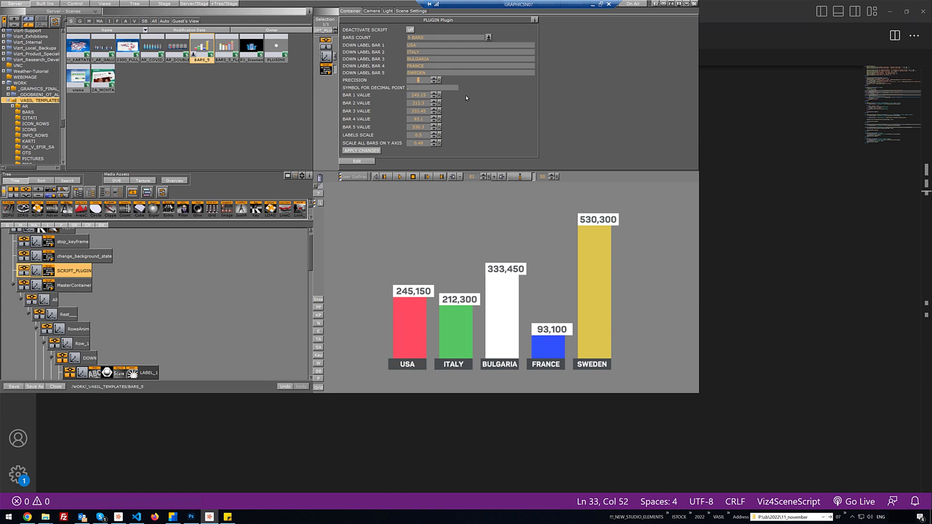
Step: Set the Symbol for Decimal Point field to a comma after testing a semicolon
left_click(406, 88)
type(";")
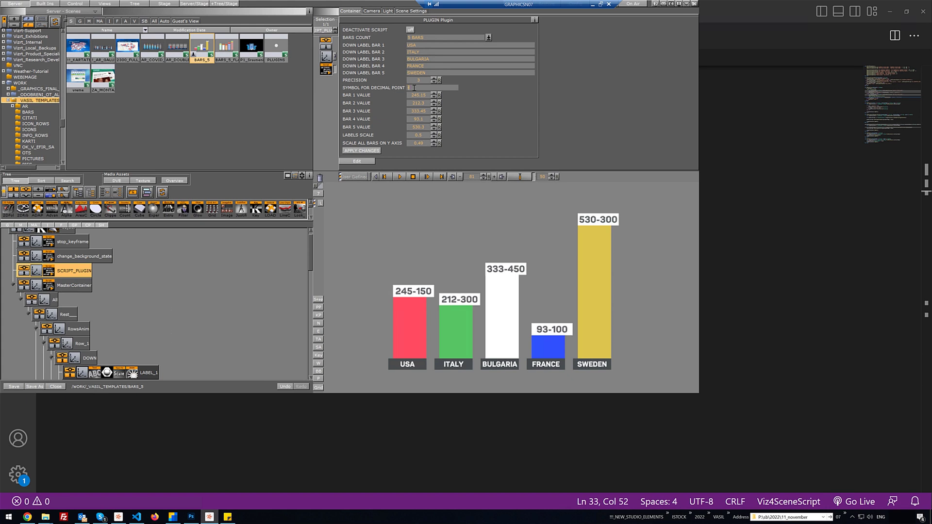
key("BackSpace")
type(",")
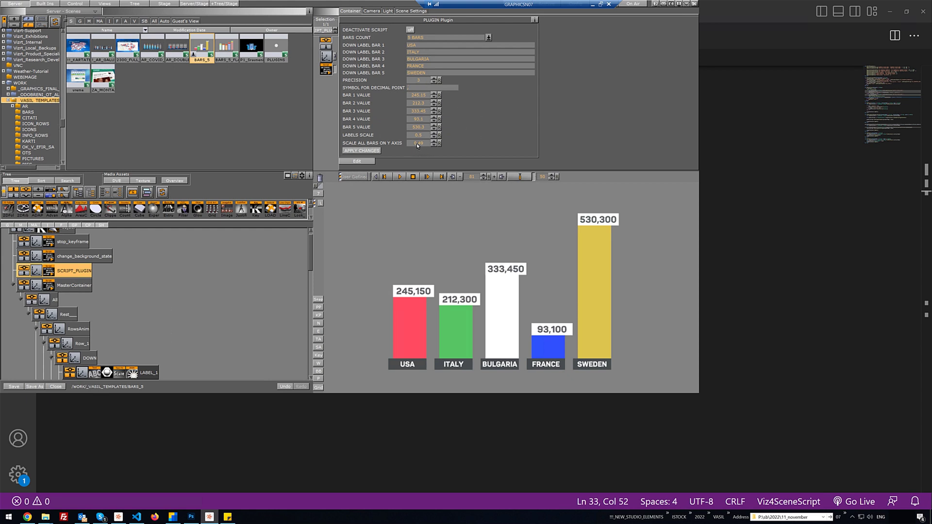
Step: Increase Scale All Bars on Y Axis and return Labels Scale to 0.45
left_click_drag(416, 144, 417, 145)
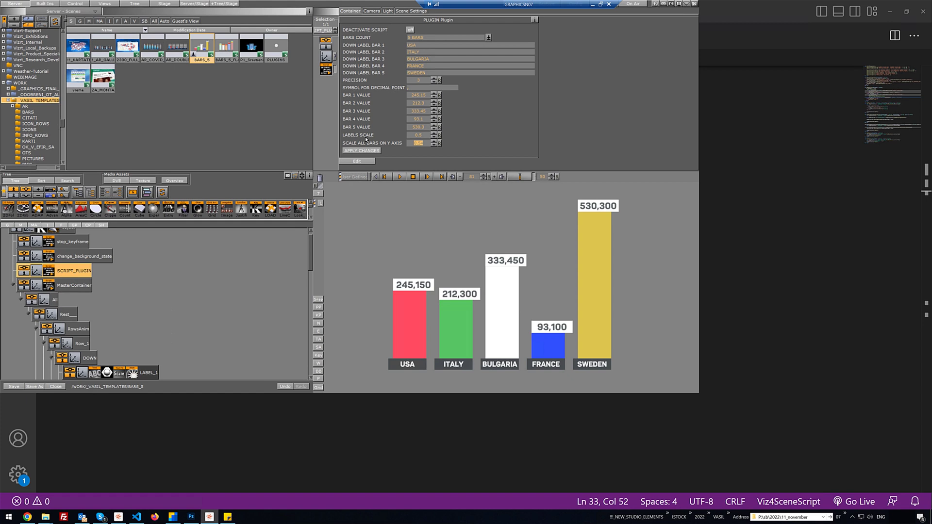
left_click_drag(418, 136, 422, 137)
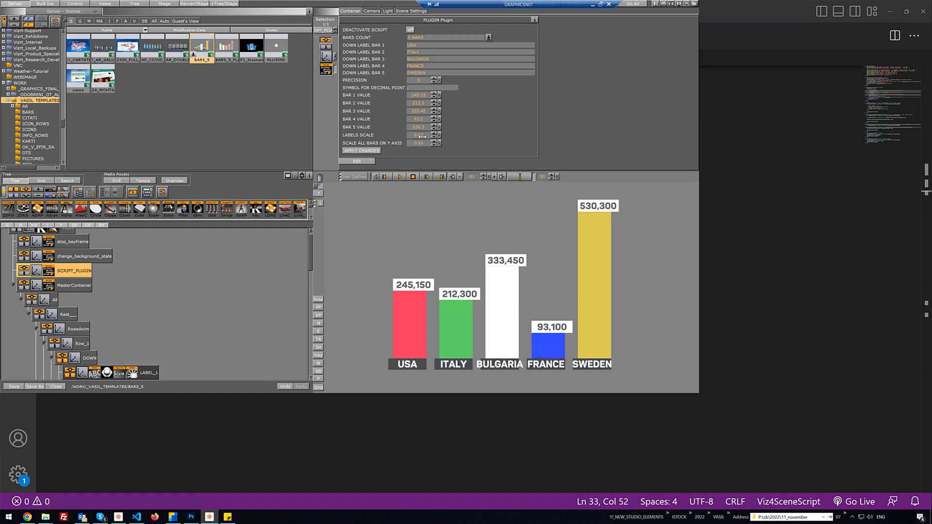
left_click_drag(422, 136, 415, 137)
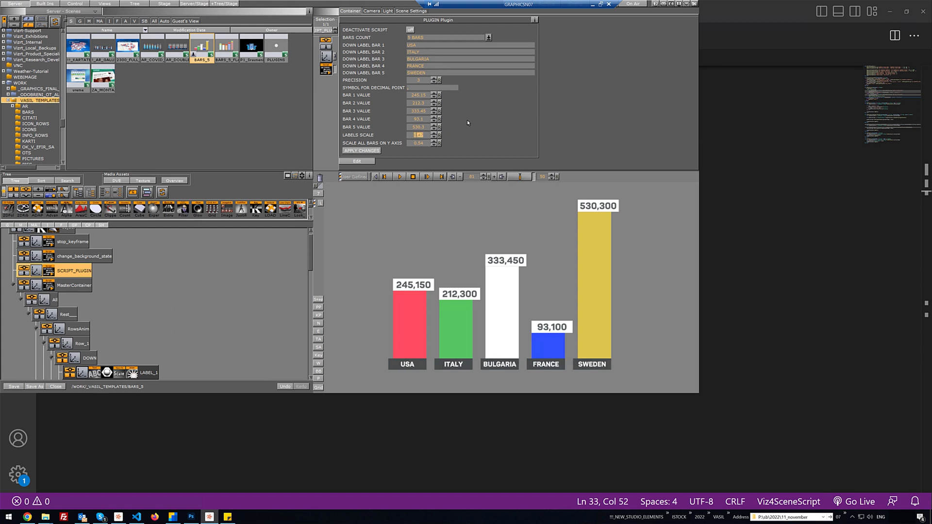
Step: Set Bars Count to 3 BARS and relabel the first bar SWEDEN
left_click(489, 37)
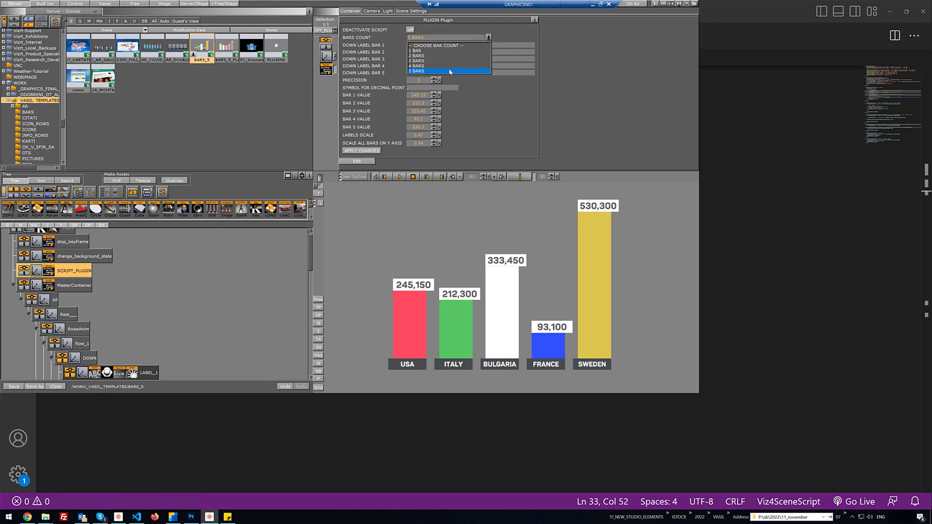
left_click(431, 61)
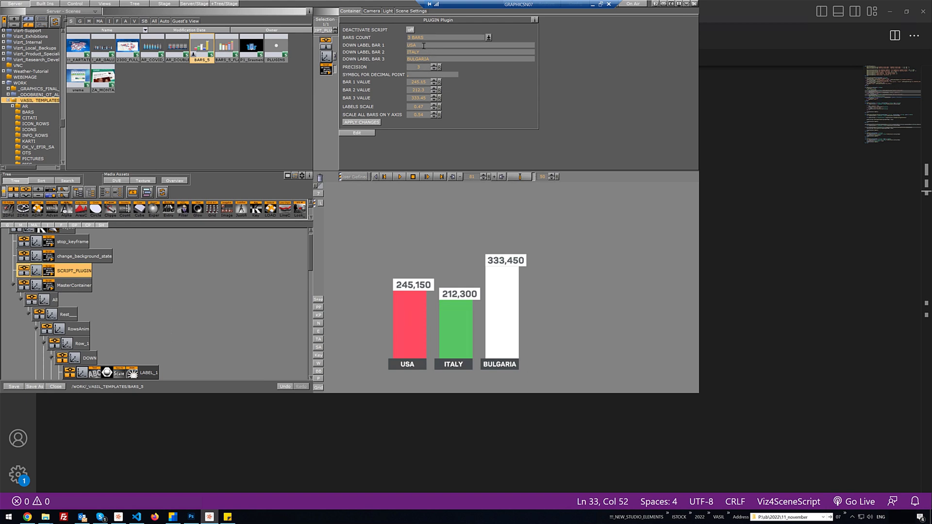
type("SWEDEN")
left_click(368, 123)
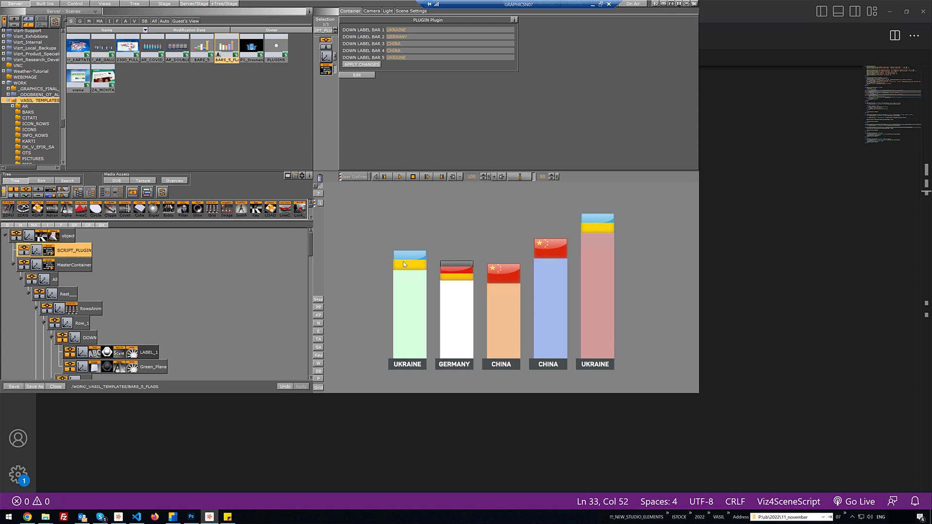
Step: Overwrite the first bar's UKRAINE label with GERMANY and apply the change
double_click(402, 30)
type("GERMANY")
left_click_drag(387, 29, 429, 28)
left_click(353, 65)
Step: Assign the library background image to the background script's image slot
double_click(407, 31)
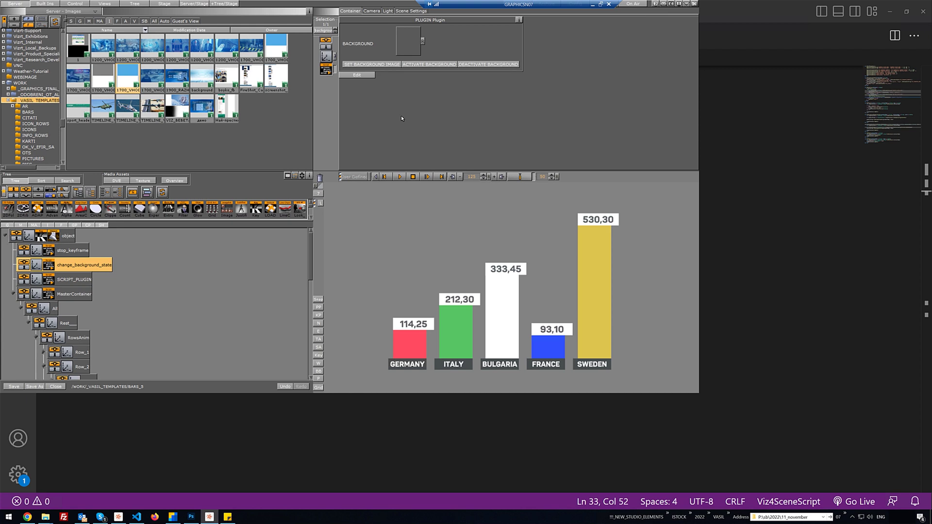
left_click(404, 12)
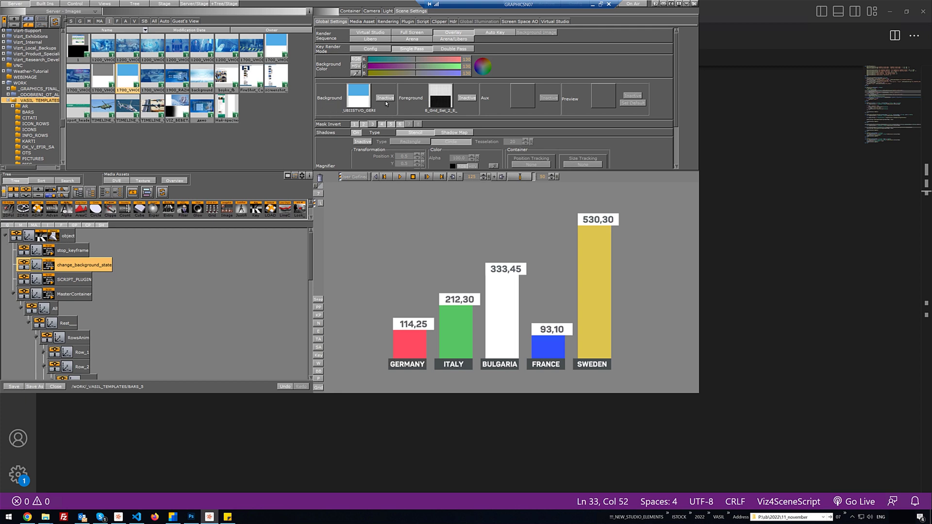
left_click(49, 265)
left_click(199, 83)
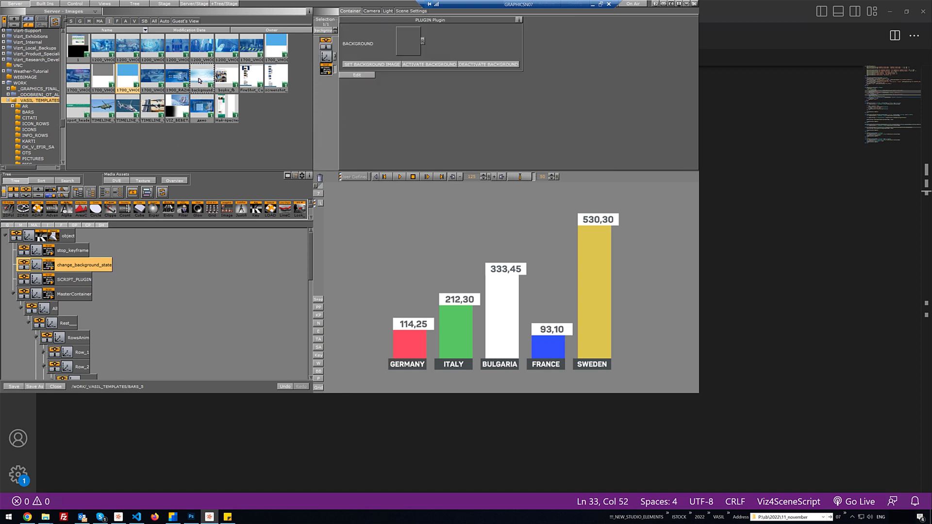
left_click_drag(198, 82, 412, 47)
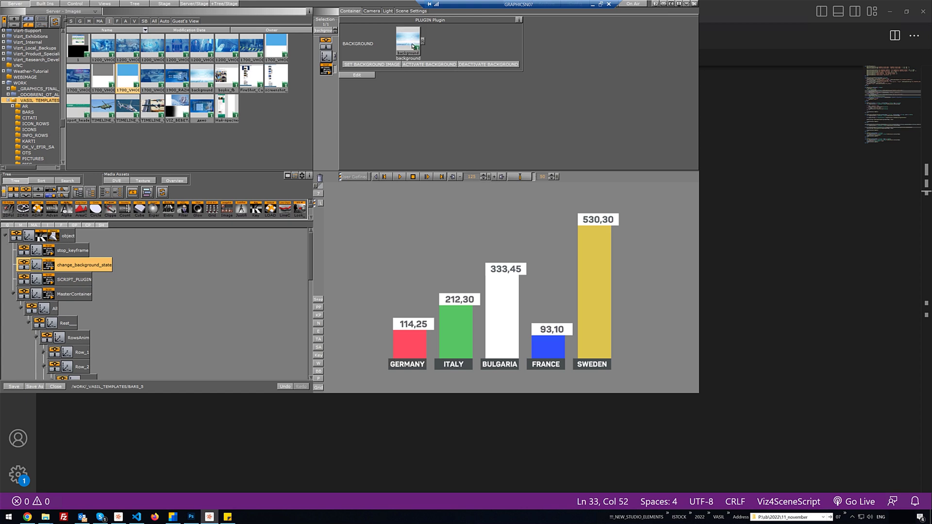
Step: Switch the background image on, off, and back on behind the bars
left_click(358, 65)
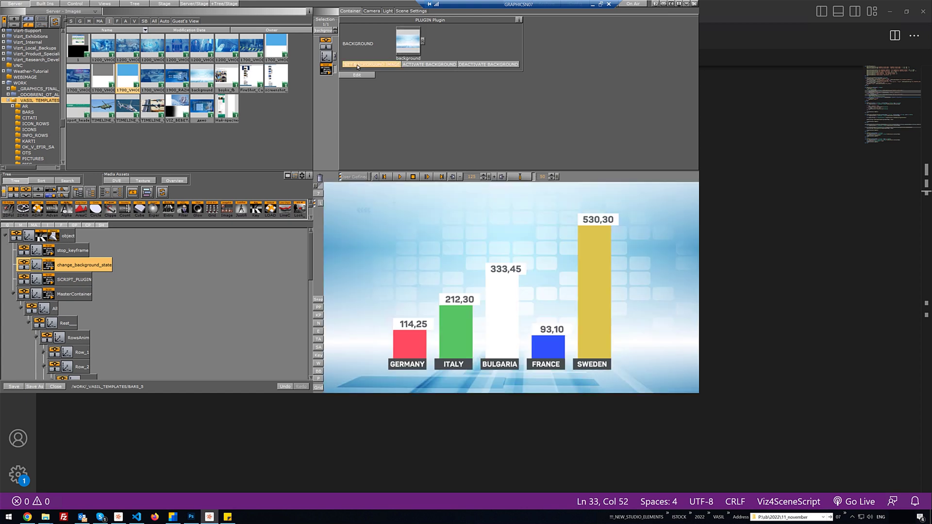
left_click(477, 65)
left_click(417, 65)
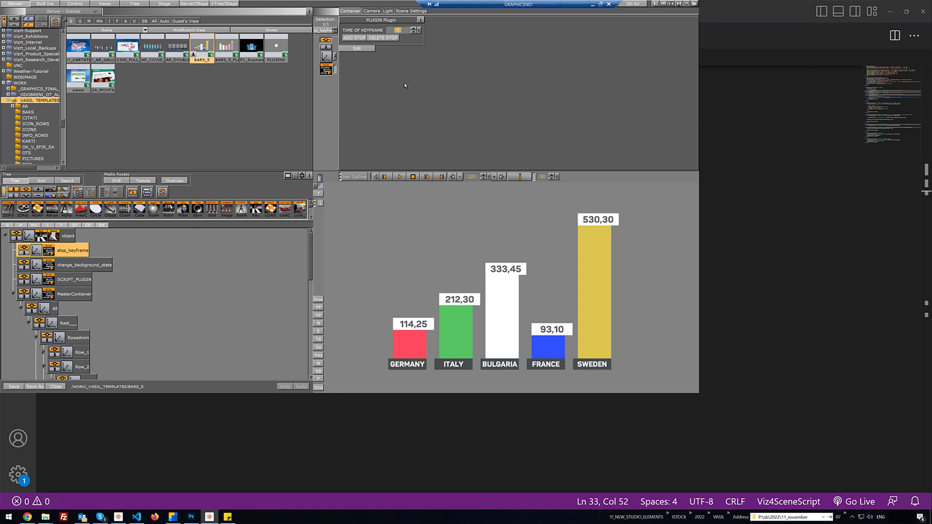
Step: Add a stop at 1.540 sec to the Default director, then delete it
left_click(164, 4)
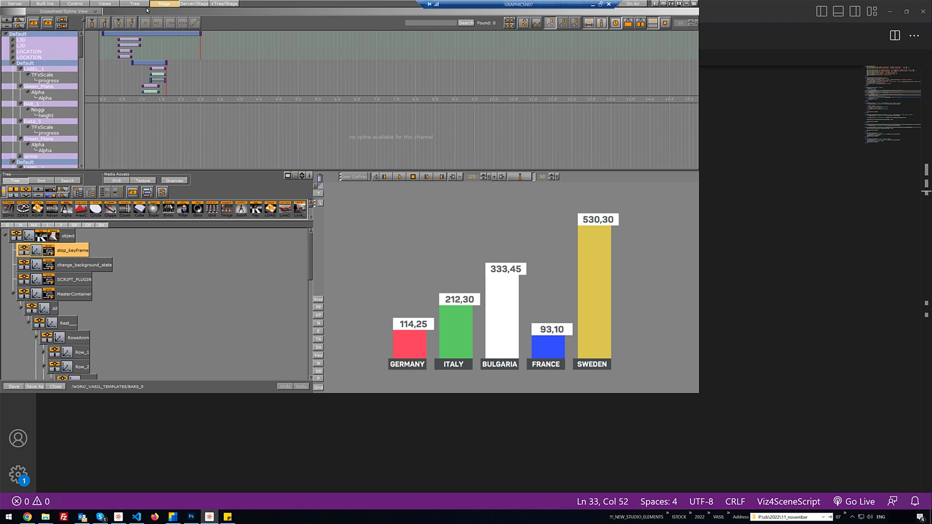
left_click(115, 33)
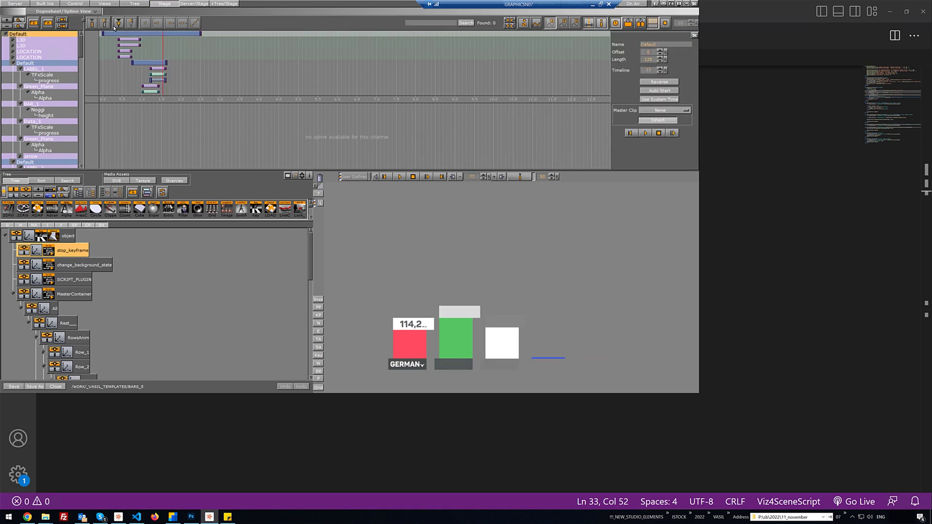
left_click_drag(118, 22, 164, 34)
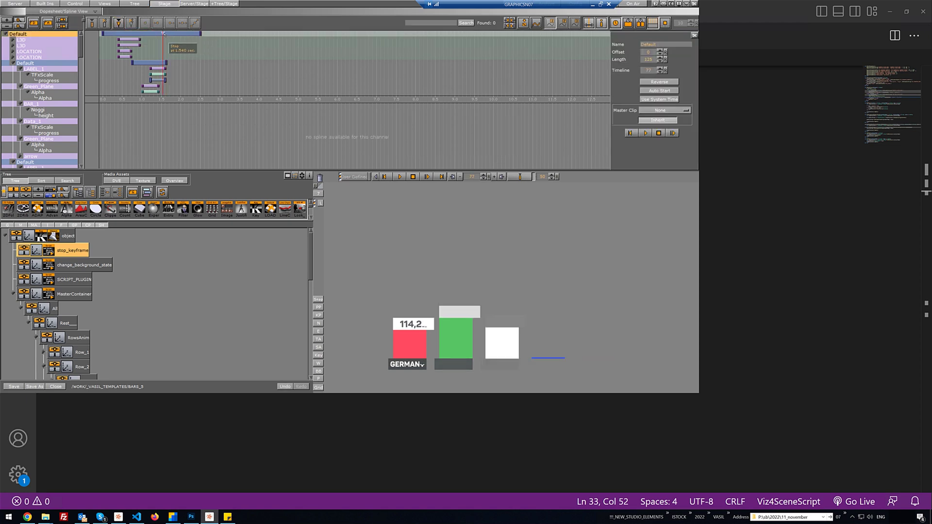
left_click(131, 23)
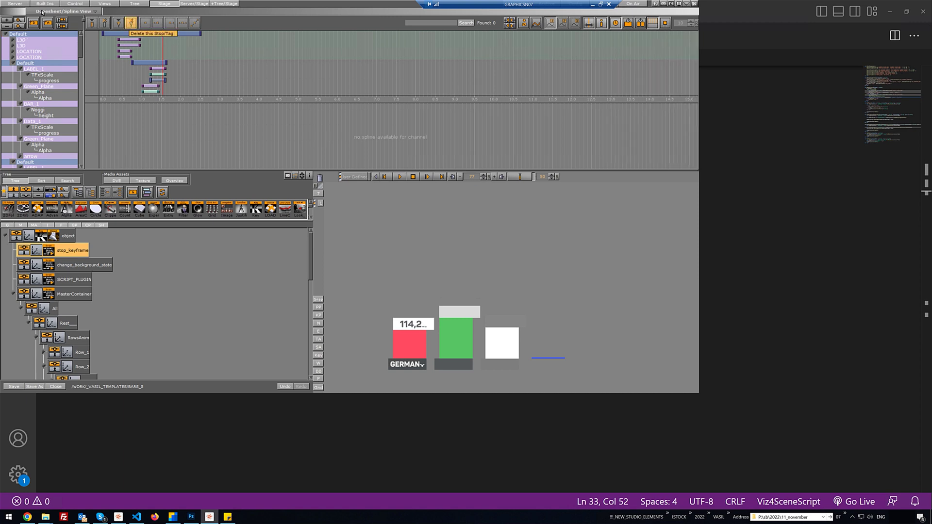
left_click(15, 4)
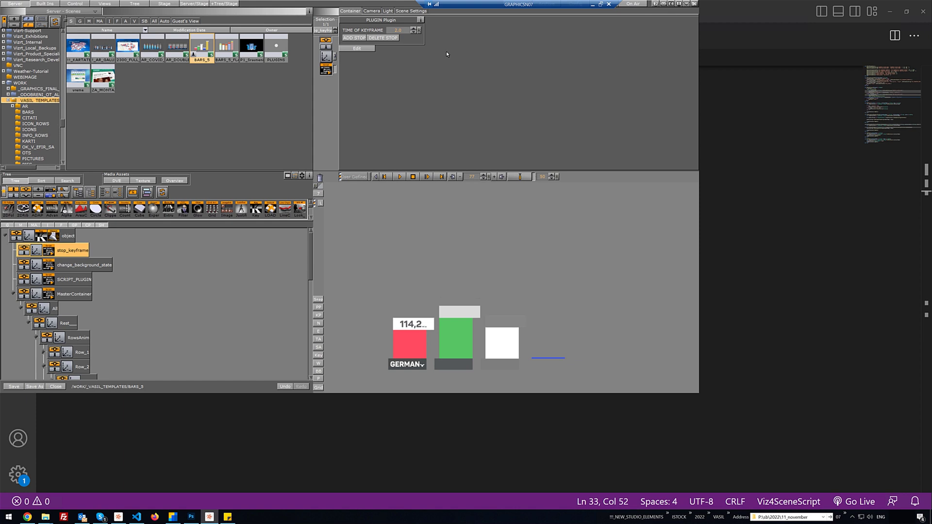
Step: Add a stop from the plugin panel, verify it on the timeline, then delete it
left_click(398, 30)
left_click(163, 4)
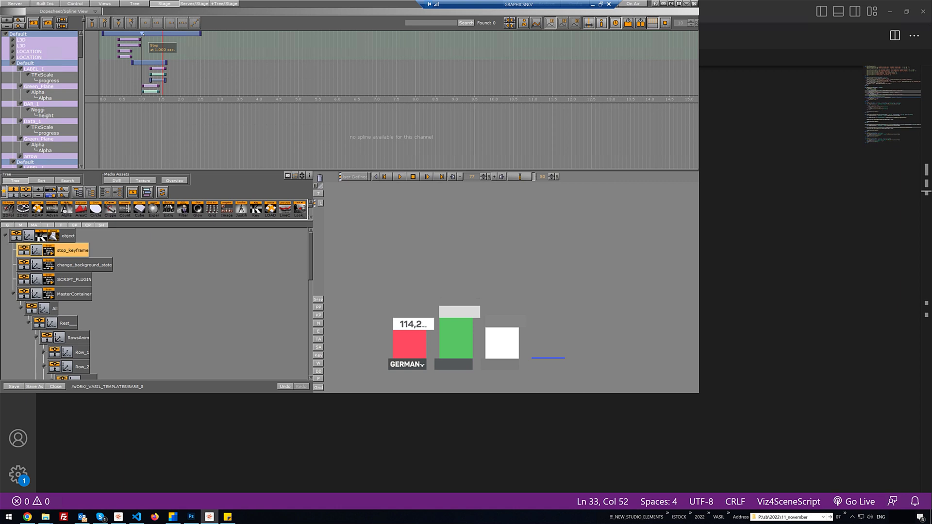
left_click(15, 4)
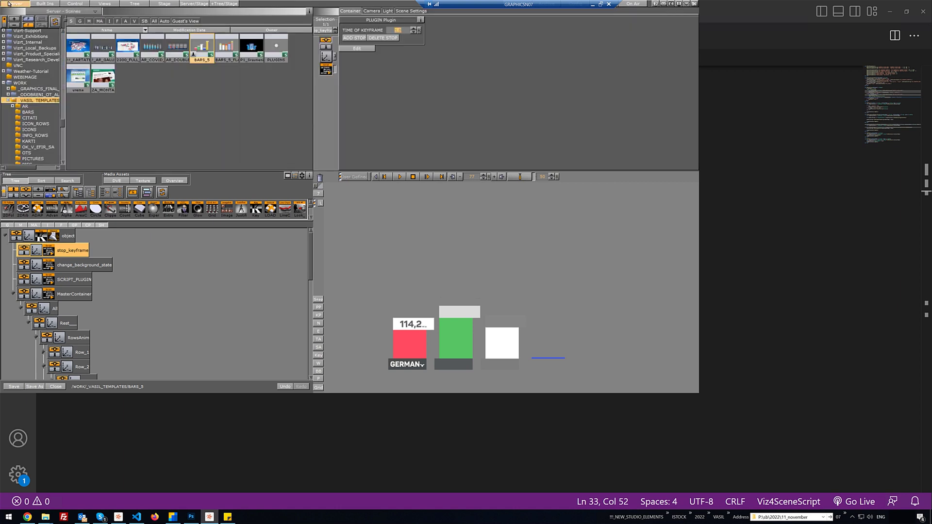
left_click(387, 41)
Step: Load the PLUGINS scene and change the geometry plugin from Noggi to Circle
left_click(164, 3)
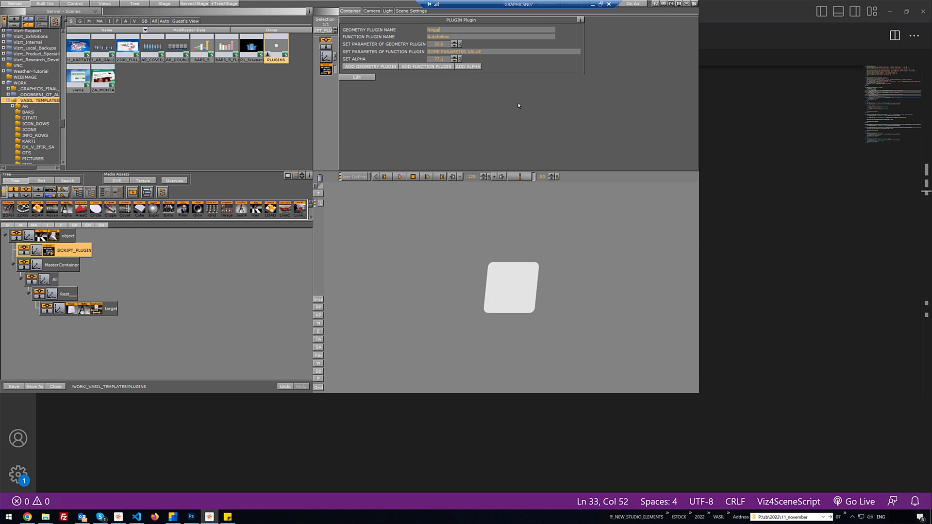
left_click_drag(446, 29, 426, 30)
type("Circle")
left_click(378, 68)
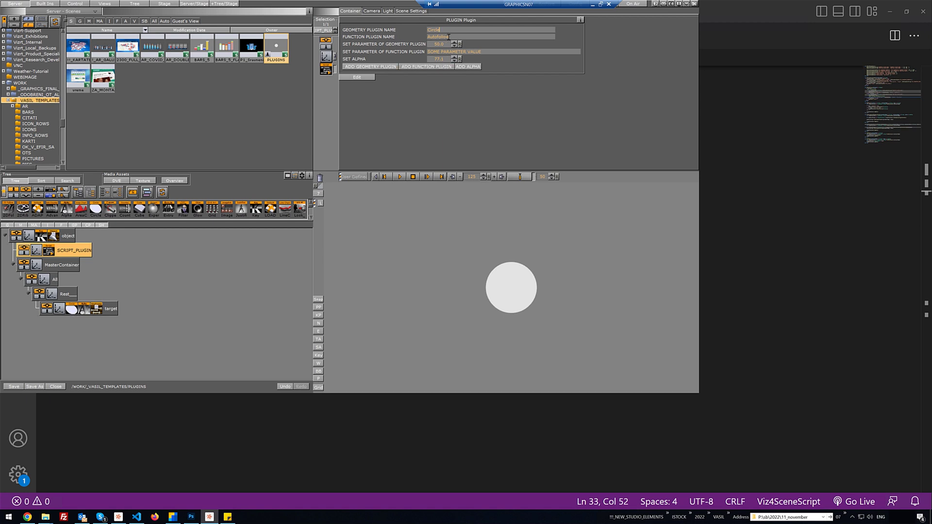
Step: Add the Autofollow function plugin to the target
left_click(416, 36)
key("Return")
left_click(423, 68)
Step: Inspect the target's Circle plugin settings, then return to SCRIPT_PLUGIN
left_click(71, 309)
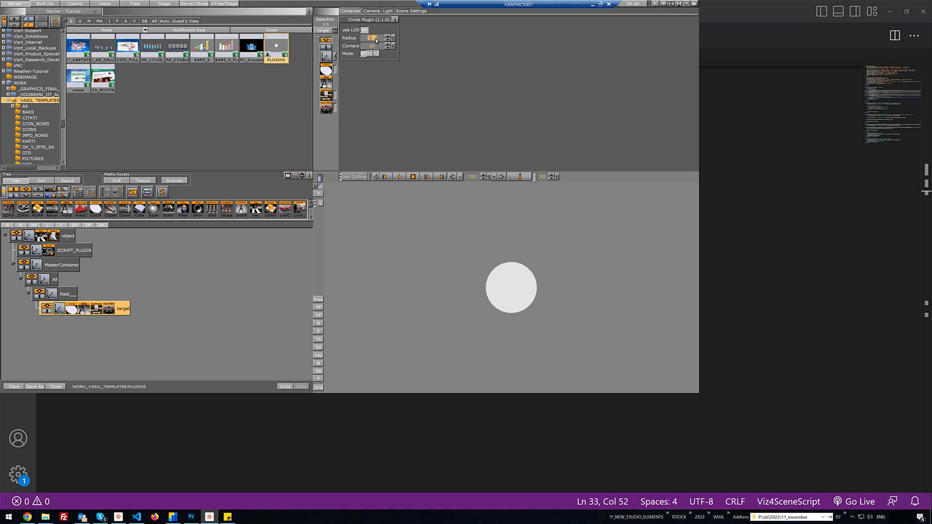
type("3")
left_click(49, 250)
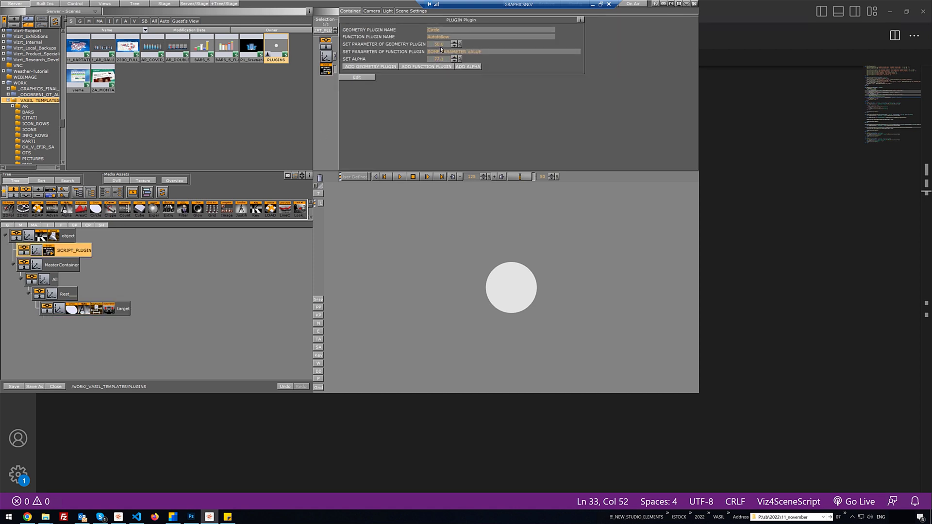
Step: Set the geometry plugin parameter to 80 and check the target circle's radius
left_click(439, 44)
type("80")
key("Return")
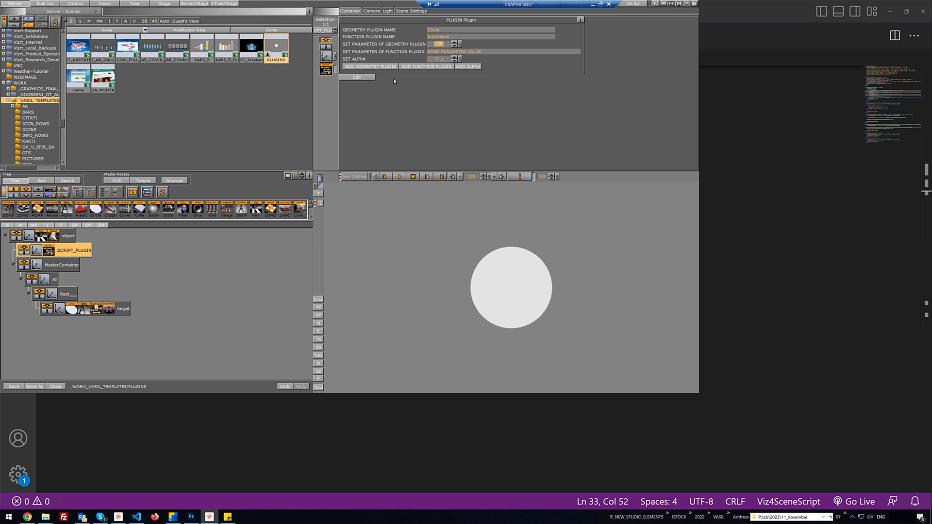
left_click(71, 309)
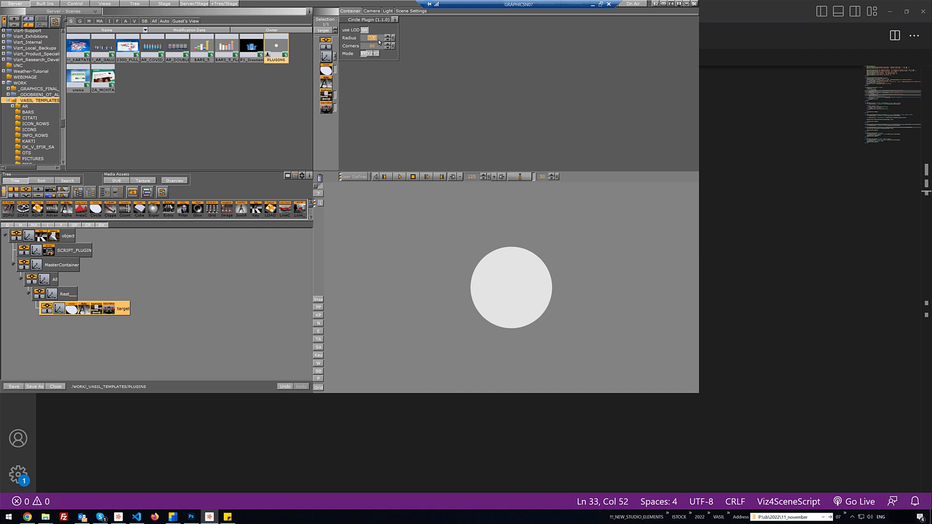
left_click(96, 309)
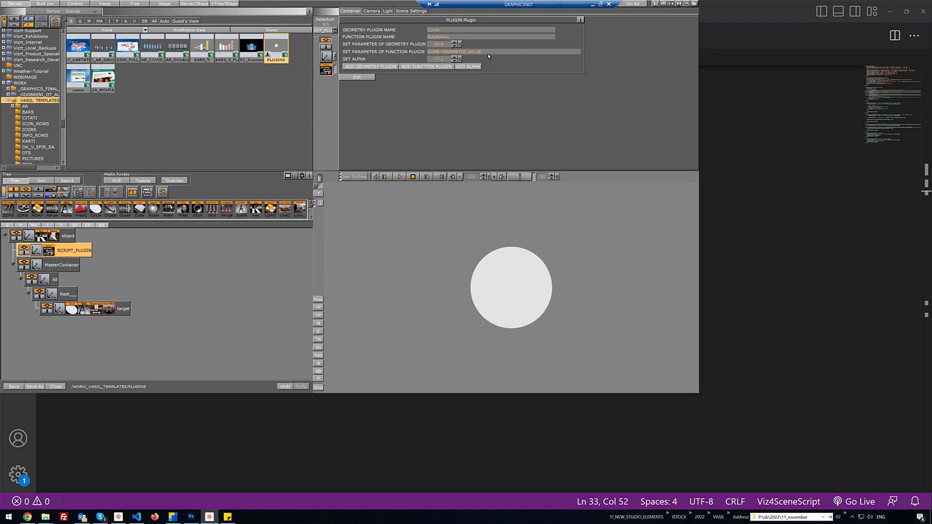
Step: Replace the SET PARAMETER OF FUNCTION PLUGIN value with 'tex'
left_click_drag(489, 53, 371, 49)
type("text")
key("Return")
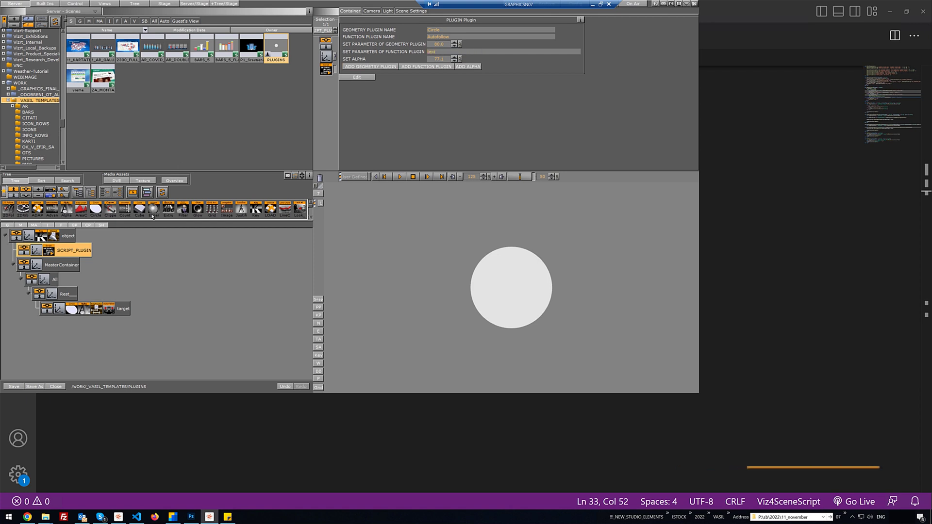
Step: Lower the SET ALPHA value so the circle fades to a dimmer grey
left_click(97, 309)
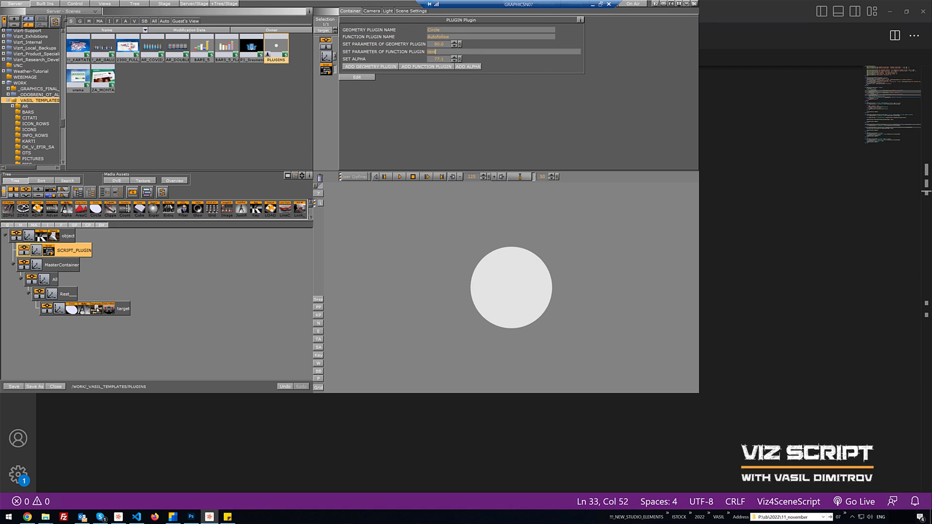
left_click(437, 37)
left_click_drag(437, 60, 213, 118)
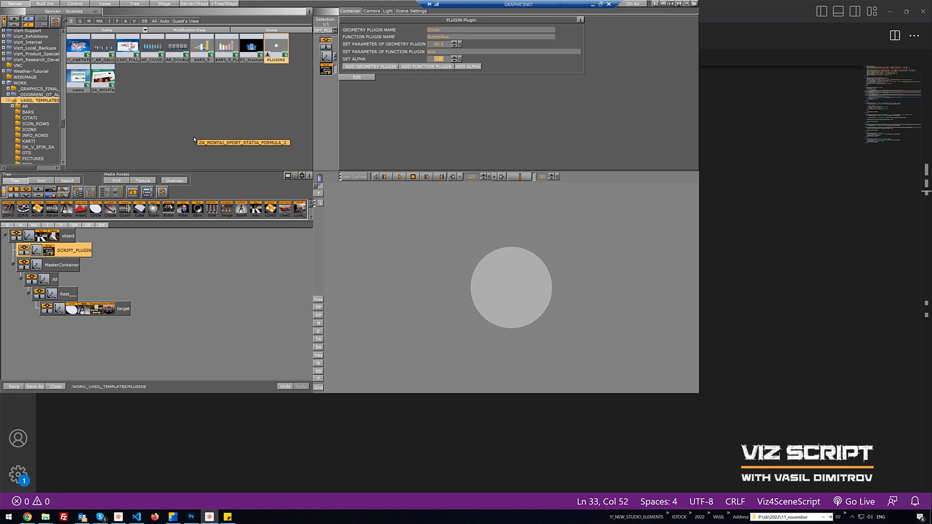